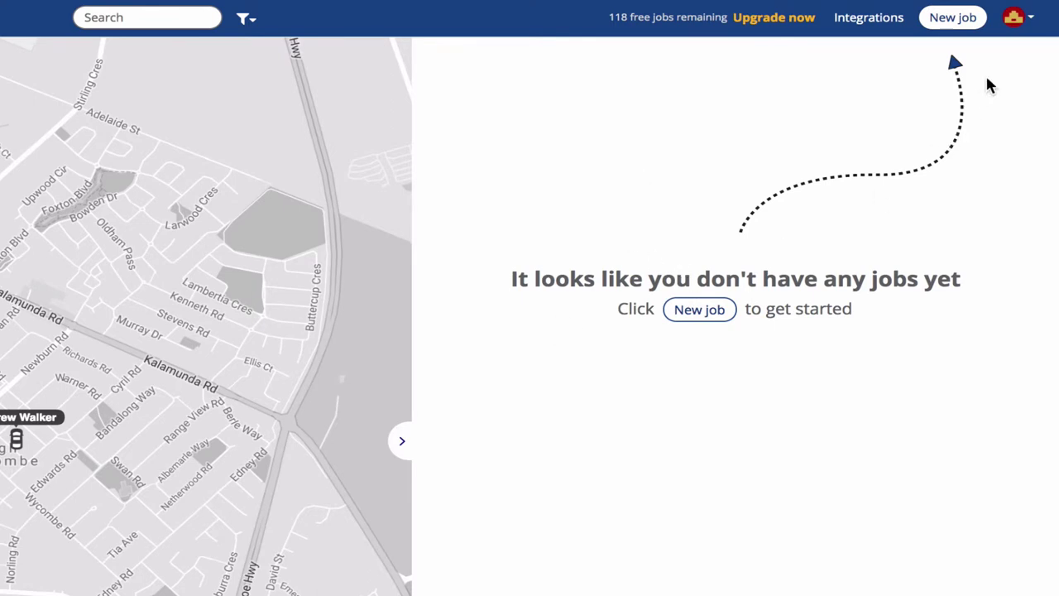
# - Go to the Dispatchers page from the avatar account menu
pyautogui.click(1021, 18)
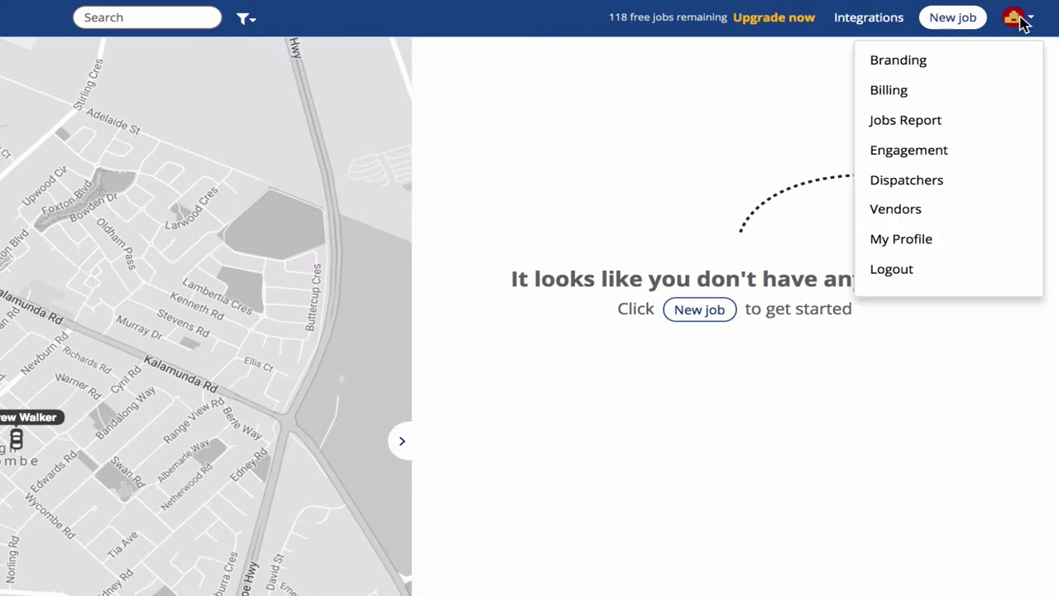
pyautogui.click(928, 182)
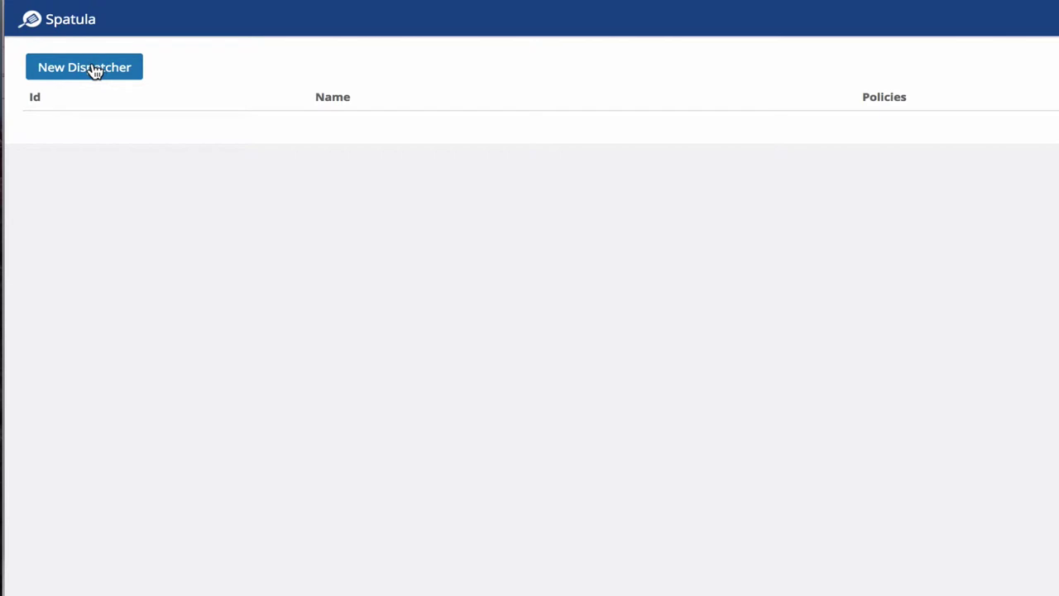
# - Start a new dispatcher named 'Demo Dispatcher'
pyautogui.click(95, 70)
pyautogui.click(93, 86)
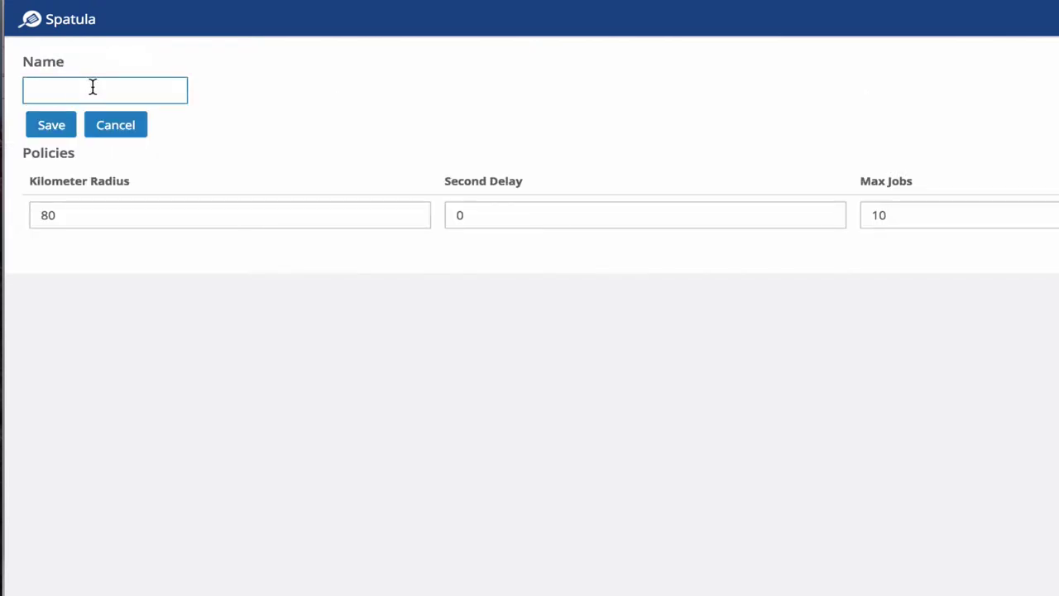
pyautogui.write('Demo Dispatcher')
# - Add a Team A policy with 2 km radius, 0 second delay and 0 max jobs
pyautogui.click(72, 214)
pyautogui.moveTo(72, 214); pyautogui.dragTo(25, 216)
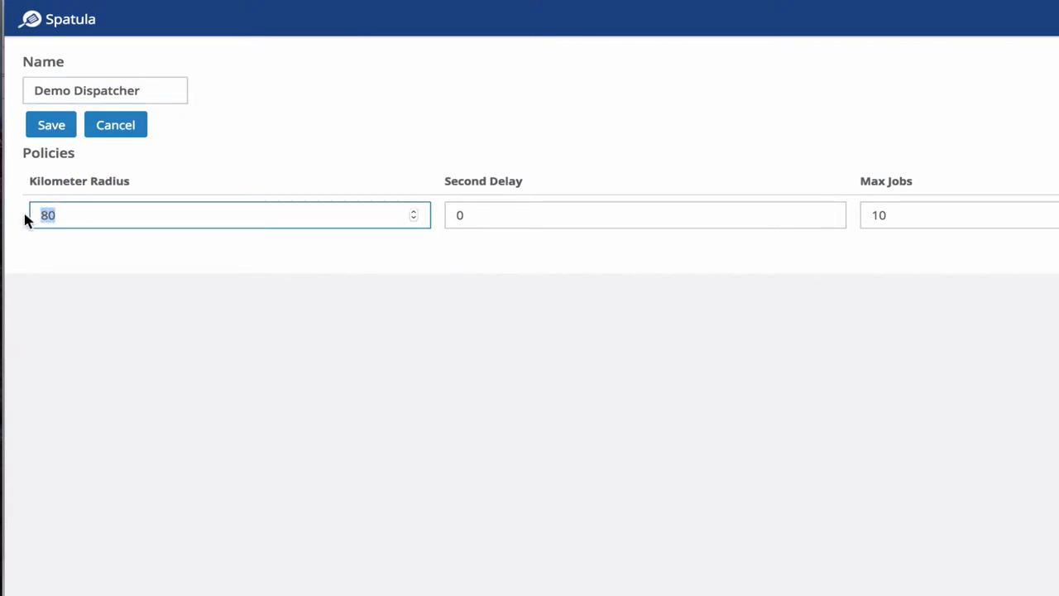
pyautogui.write('2')
pyautogui.doubleClick(880, 214)
pyautogui.write('0')
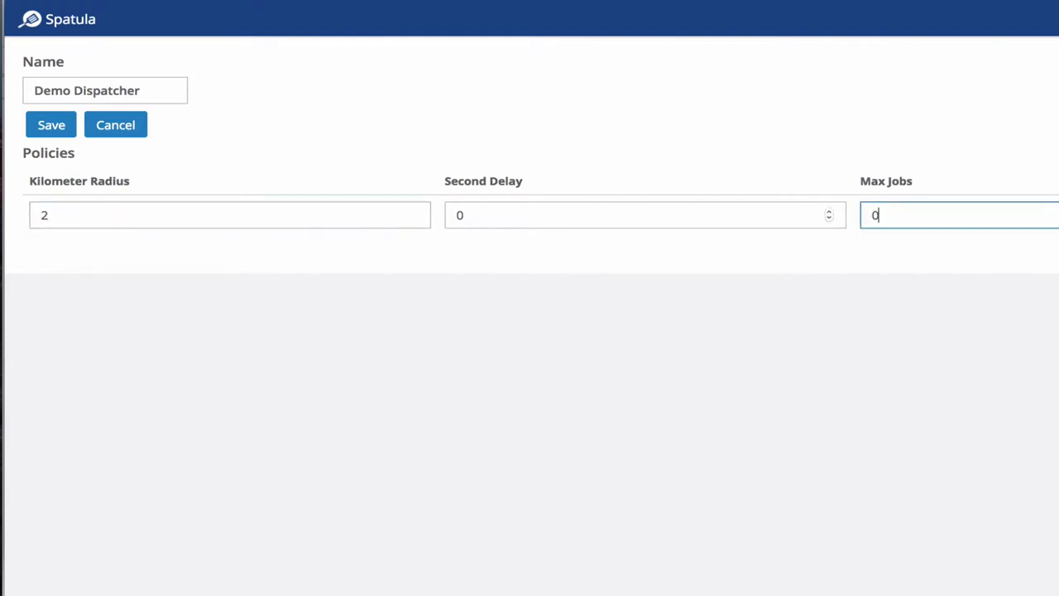
pyautogui.click(1058, 208)
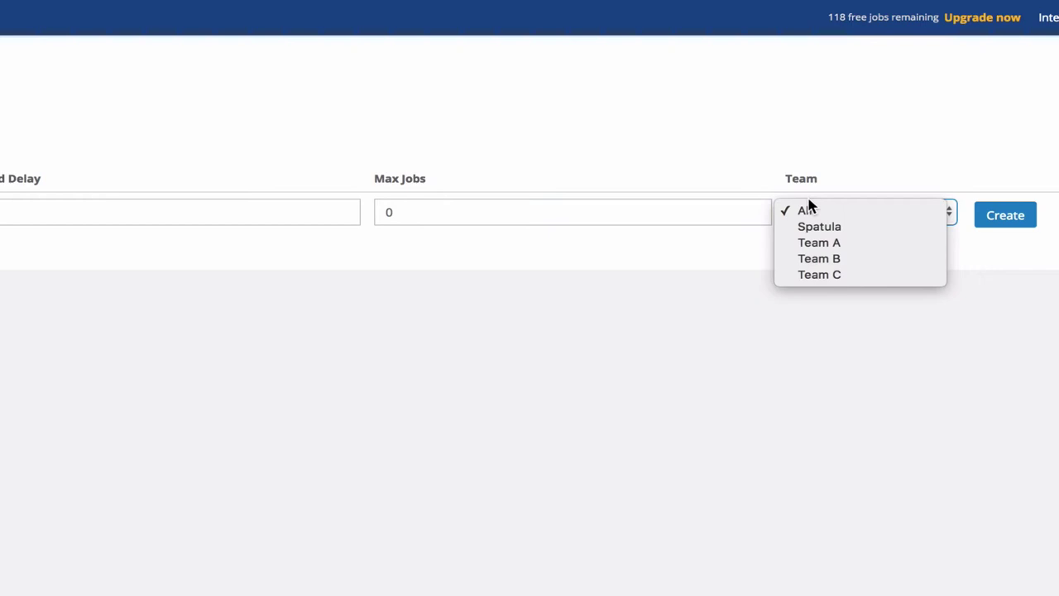
pyautogui.click(821, 240)
pyautogui.click(1026, 220)
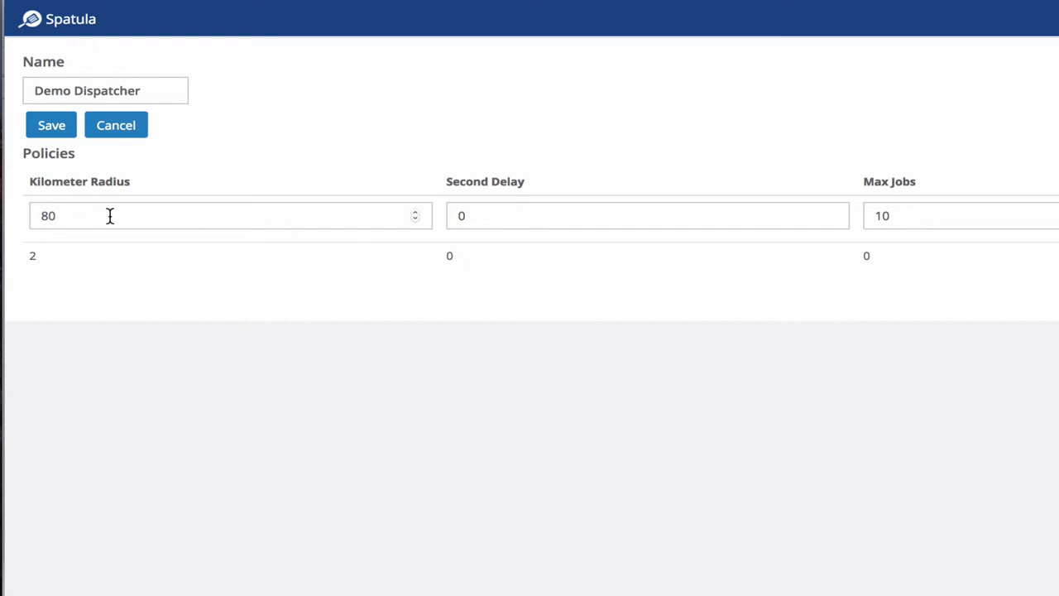
# - Create a policy for all teams with 5 km radius, 30 second delay and 0 max jobs
pyautogui.moveTo(66, 216); pyautogui.dragTo(38, 213)
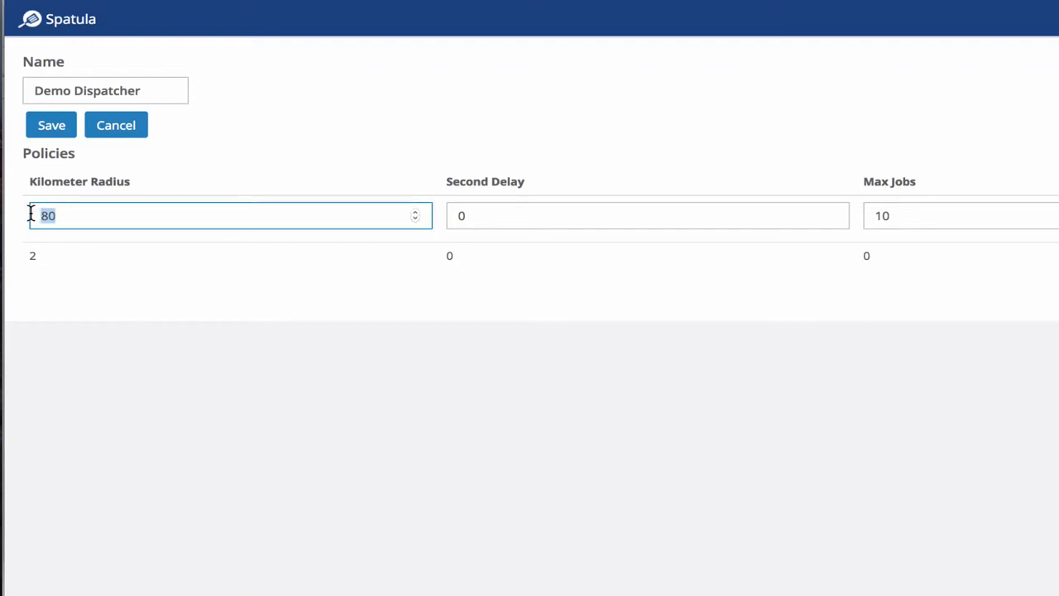
pyautogui.write('5')
pyautogui.click(720, 223)
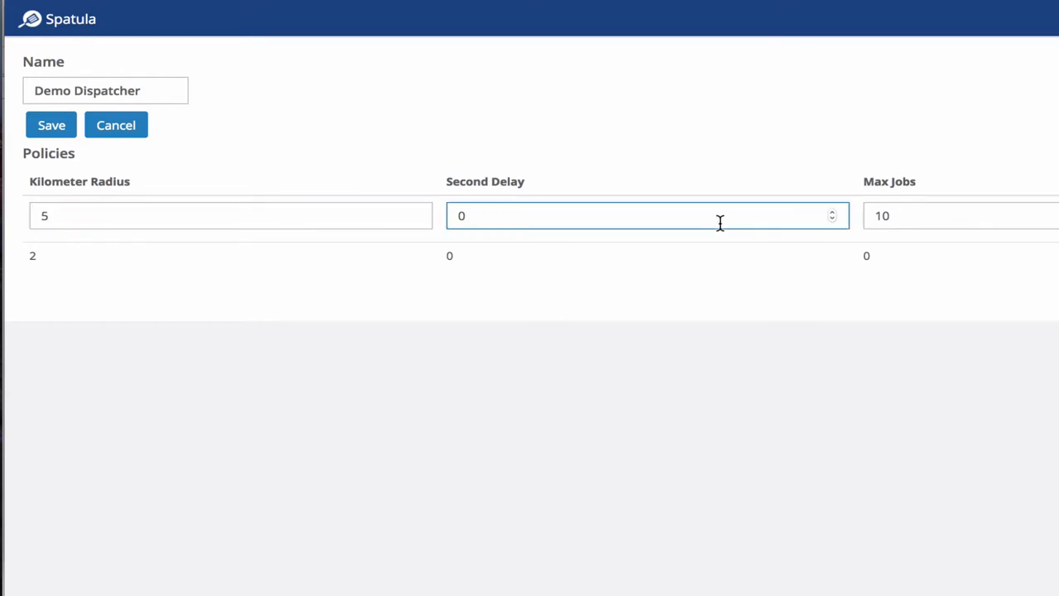
pyautogui.moveTo(508, 220); pyautogui.dragTo(454, 217)
pyautogui.write('30')
pyautogui.moveTo(943, 214); pyautogui.dragTo(861, 217)
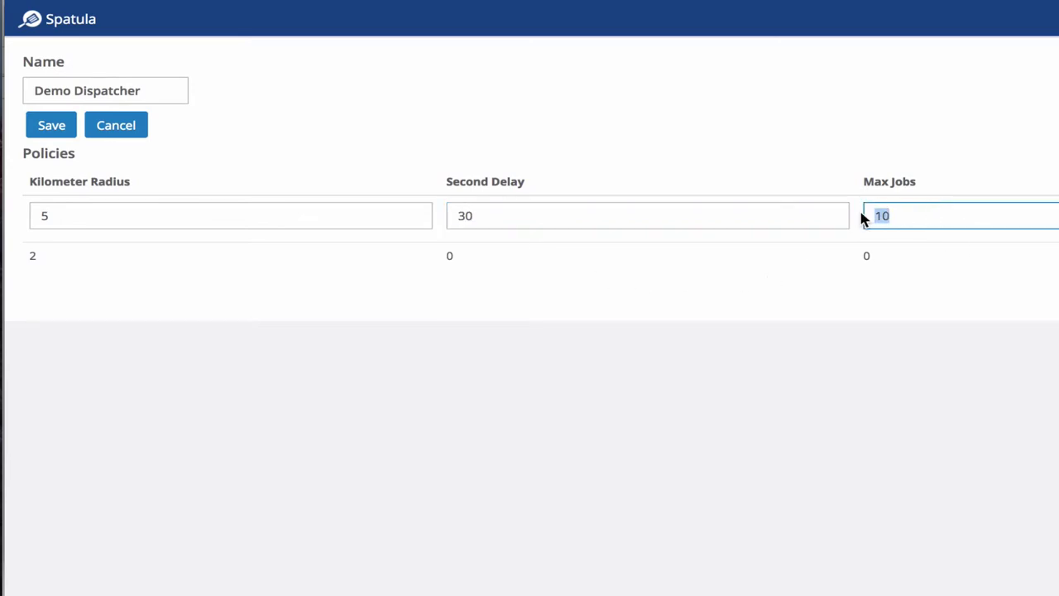
pyautogui.write('0')
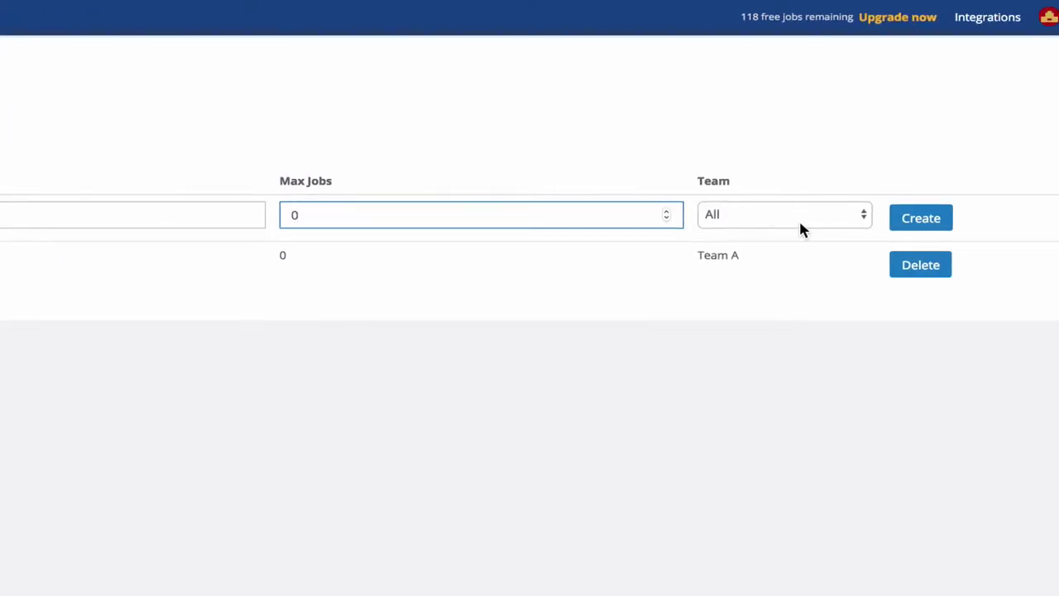
pyautogui.click(936, 226)
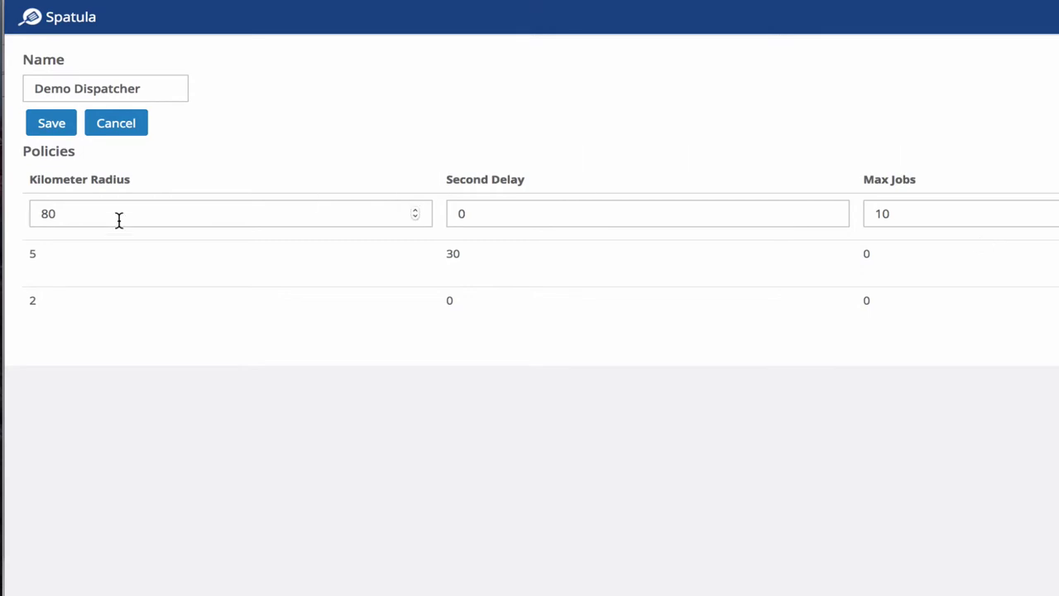
# - Create an all-teams policy with 5 km radius, 120 second delay and 1 max job
pyautogui.click(75, 213)
pyautogui.moveTo(74, 213); pyautogui.dragTo(12, 215)
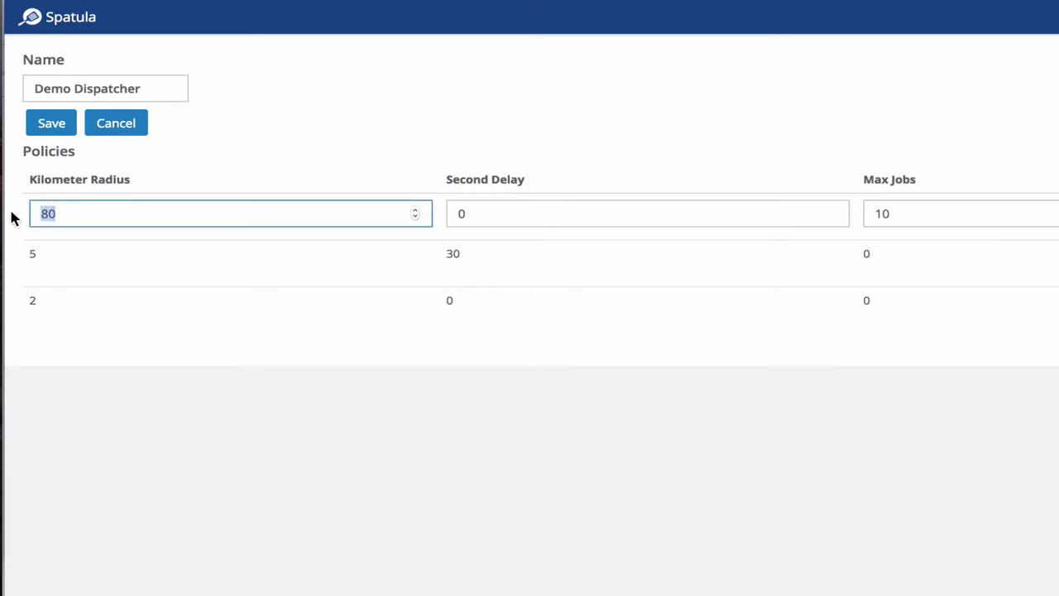
pyautogui.write('5')
pyautogui.click(494, 210)
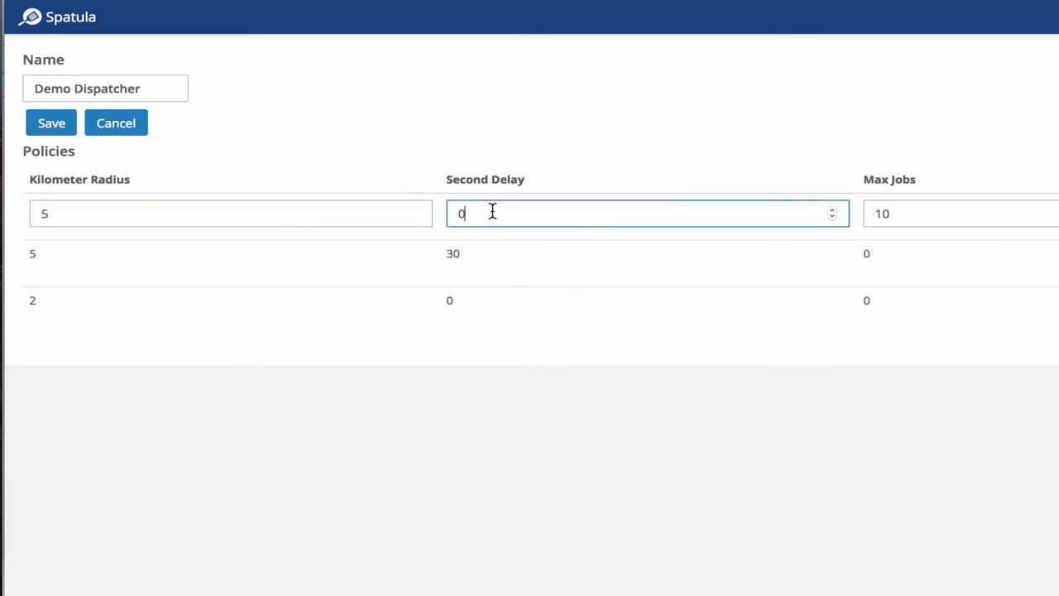
pyautogui.moveTo(492, 210); pyautogui.dragTo(441, 211)
pyautogui.write('120')
pyautogui.moveTo(926, 208); pyautogui.dragTo(841, 209)
pyautogui.write('1')
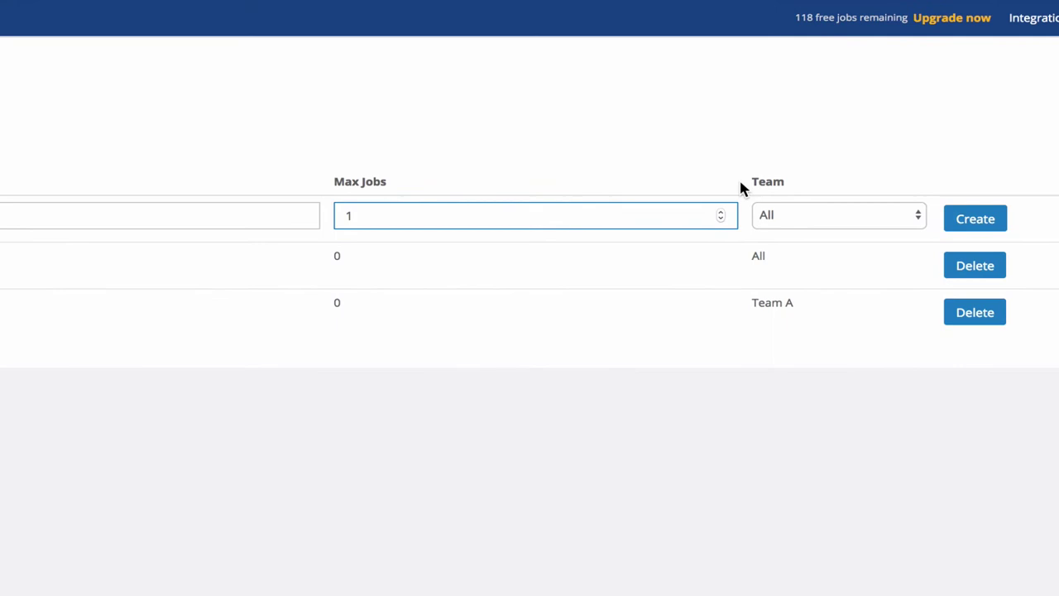
pyautogui.click(975, 220)
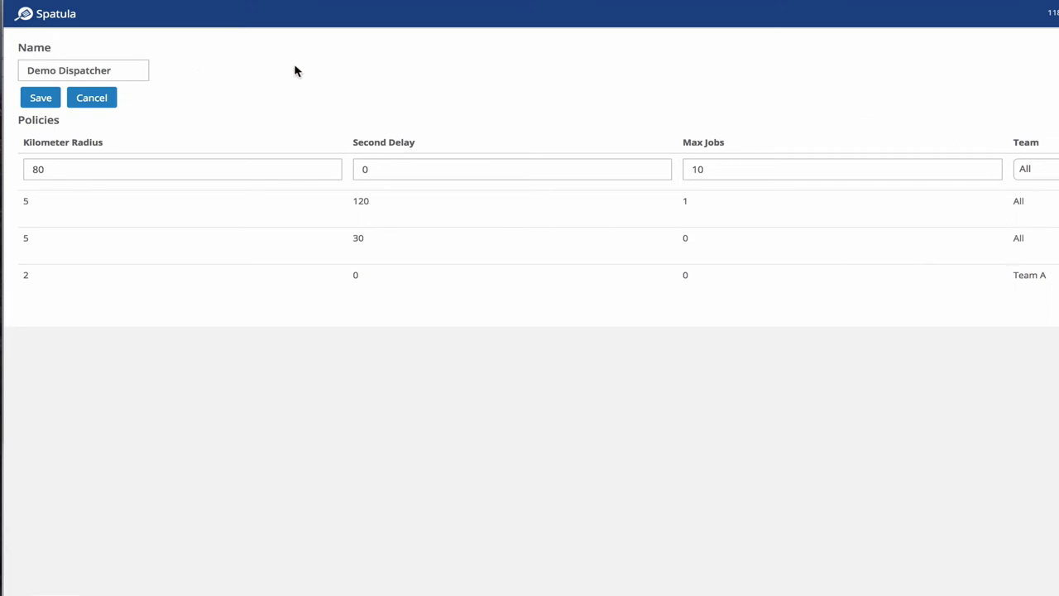
# - Save 'Demo Dispatcher' with its three policies
pyautogui.click(43, 100)
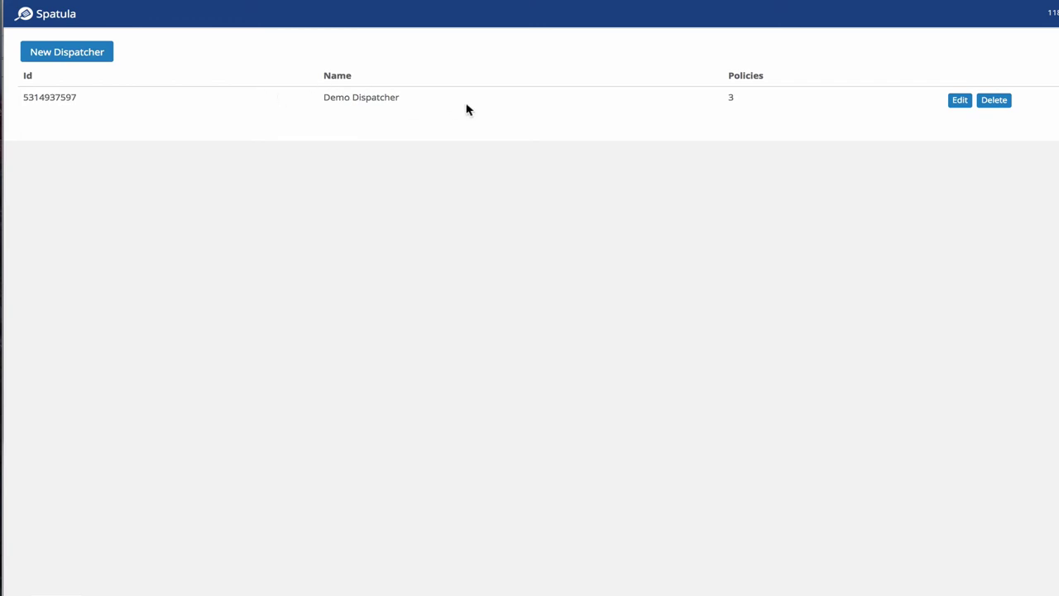
# - Create dispatcher 'Demo 2' with a Team C policy using 80 km radius, 0 second delay, 10 max jobs
pyautogui.click(47, 59)
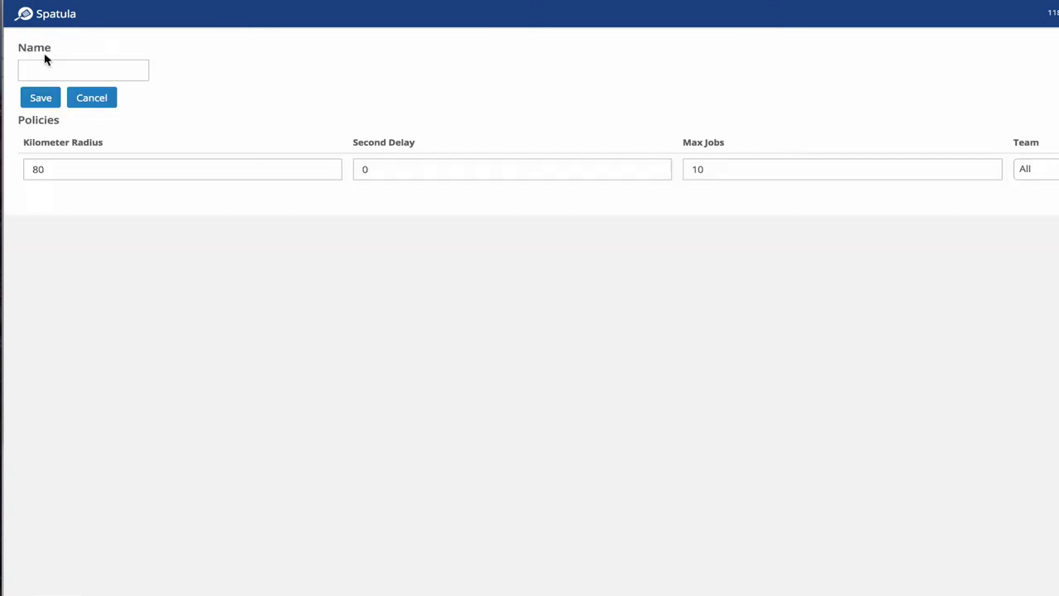
pyautogui.click(51, 67)
pyautogui.write('Demo 2')
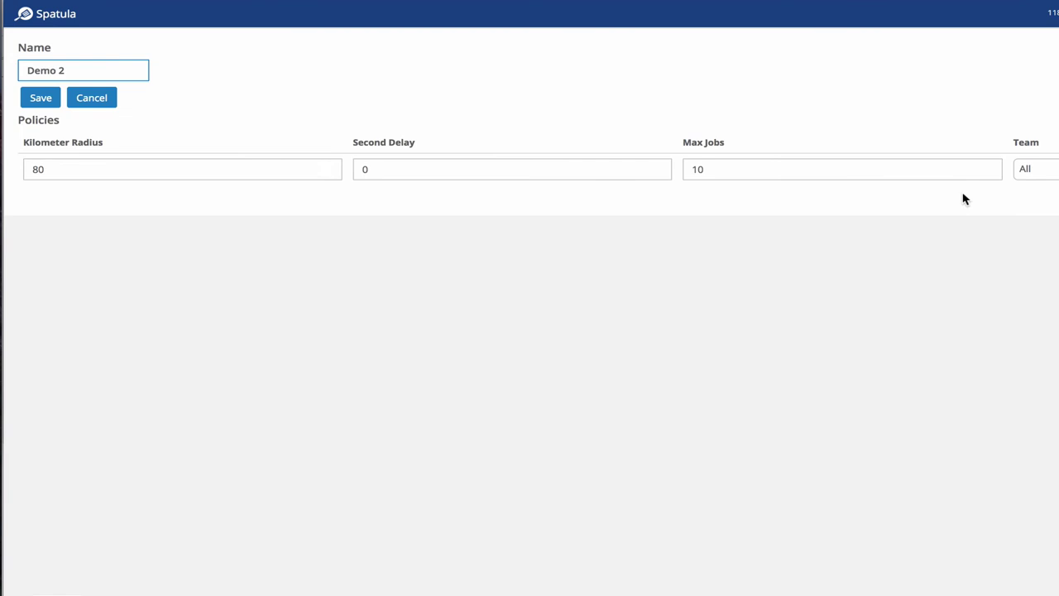
pyautogui.click(1047, 179)
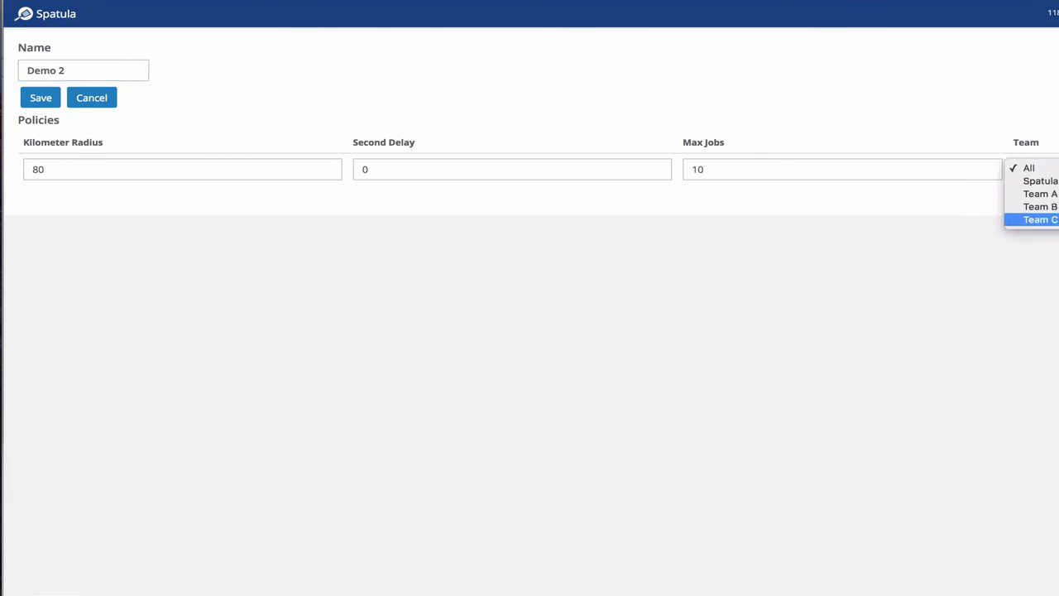
pyautogui.click(1038, 219)
pyautogui.press('Return')
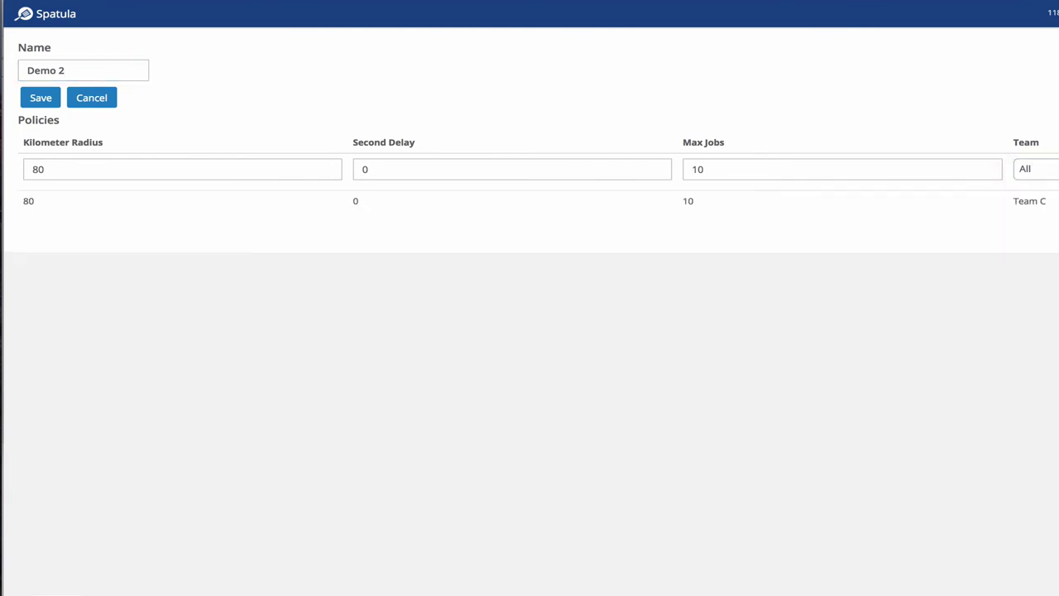